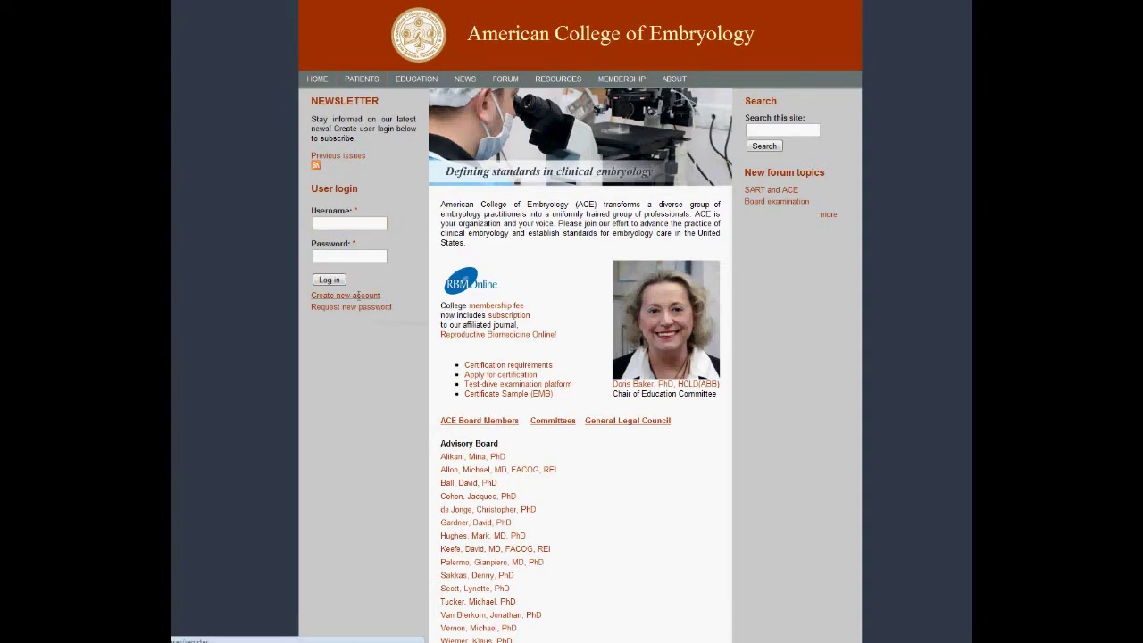
# Start a new account registration and begin entering a username
pyautogui.click(355, 295)
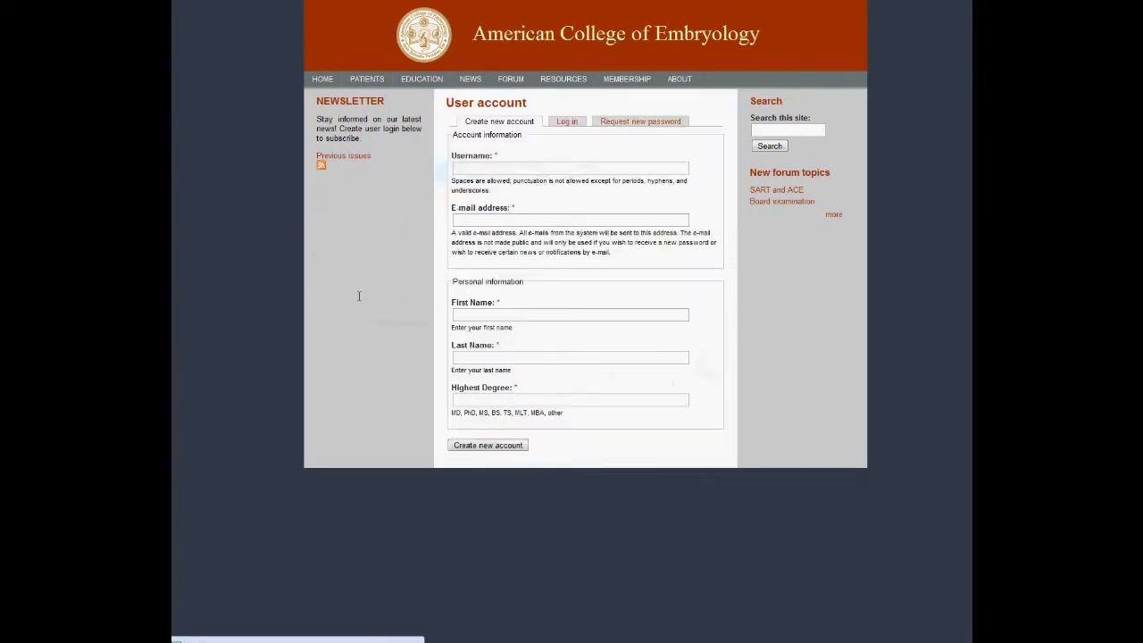
pyautogui.click(543, 168)
pyautogui.write('Dmit')
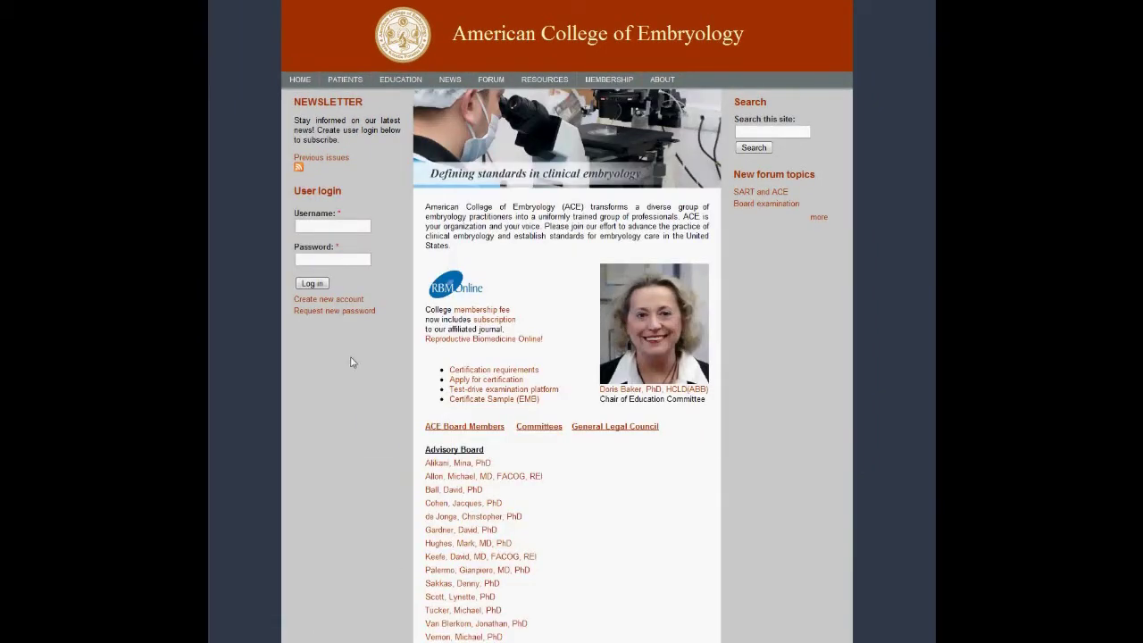
# Go to the Certification Application Form under Education > Certification and reach the member login page
pyautogui.moveTo(397, 85)
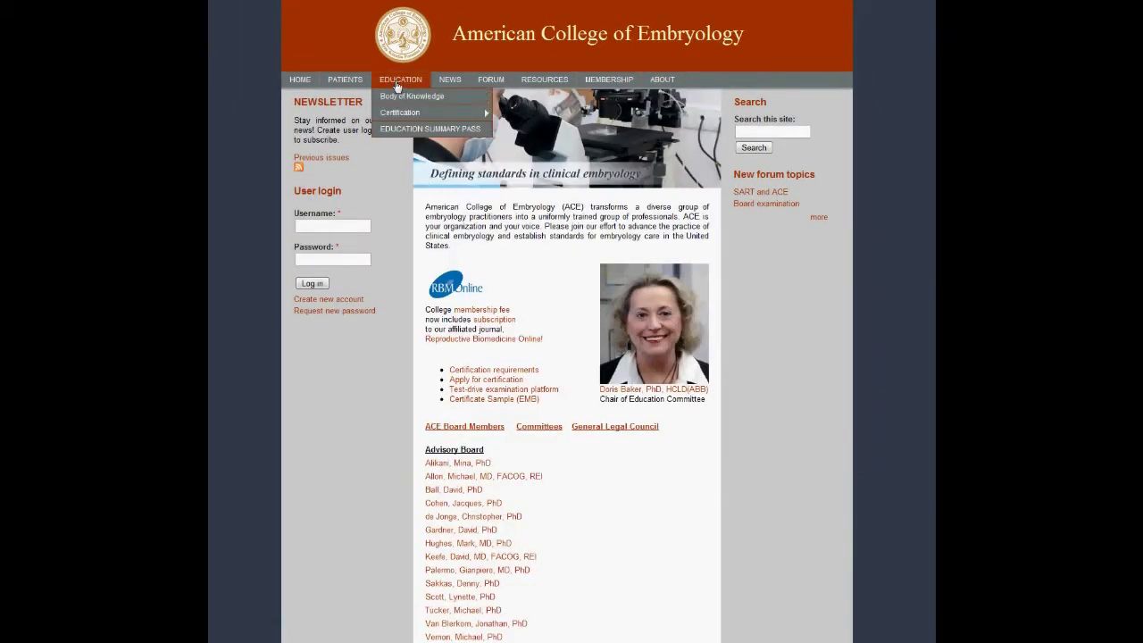
pyautogui.moveTo(401, 116)
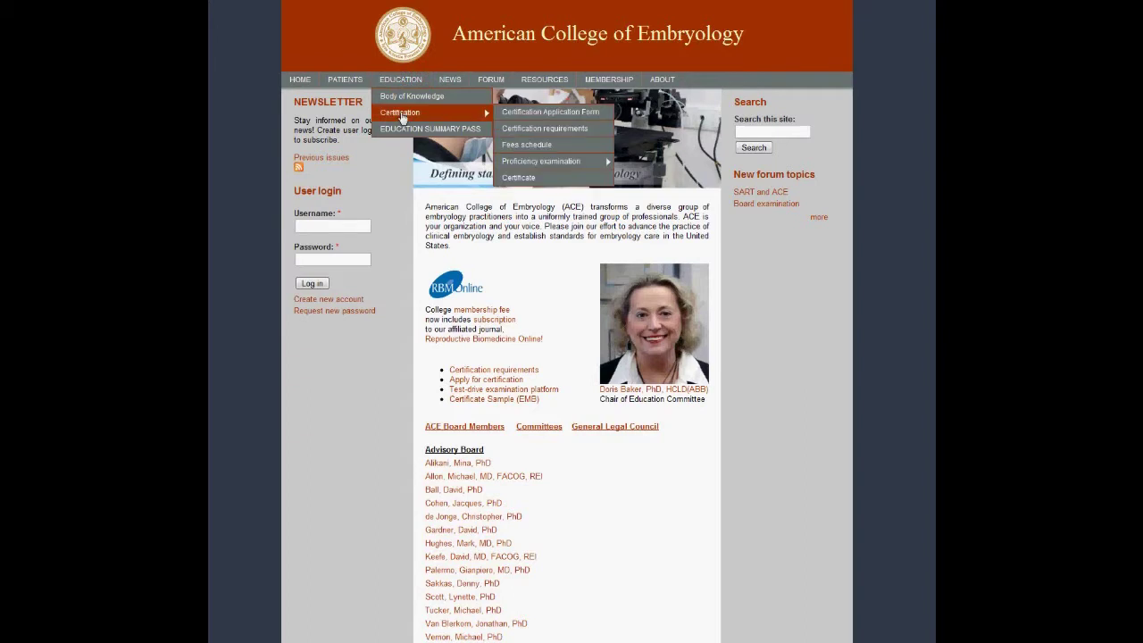
pyautogui.click(518, 117)
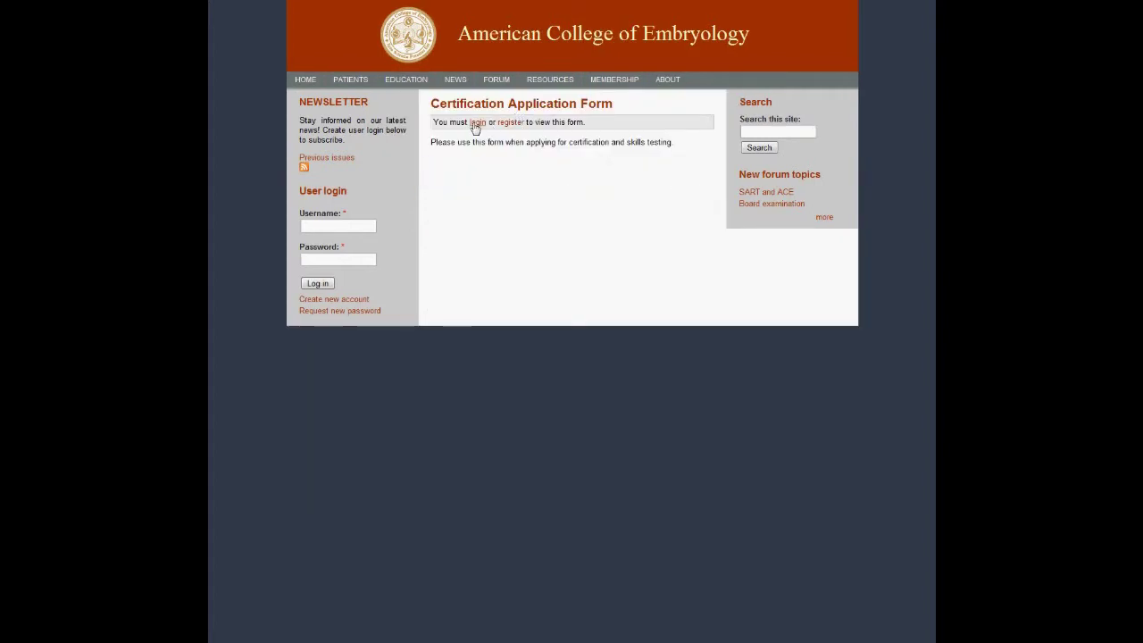
pyautogui.click(477, 123)
# Log in with the member's username and password
pyautogui.click(476, 153)
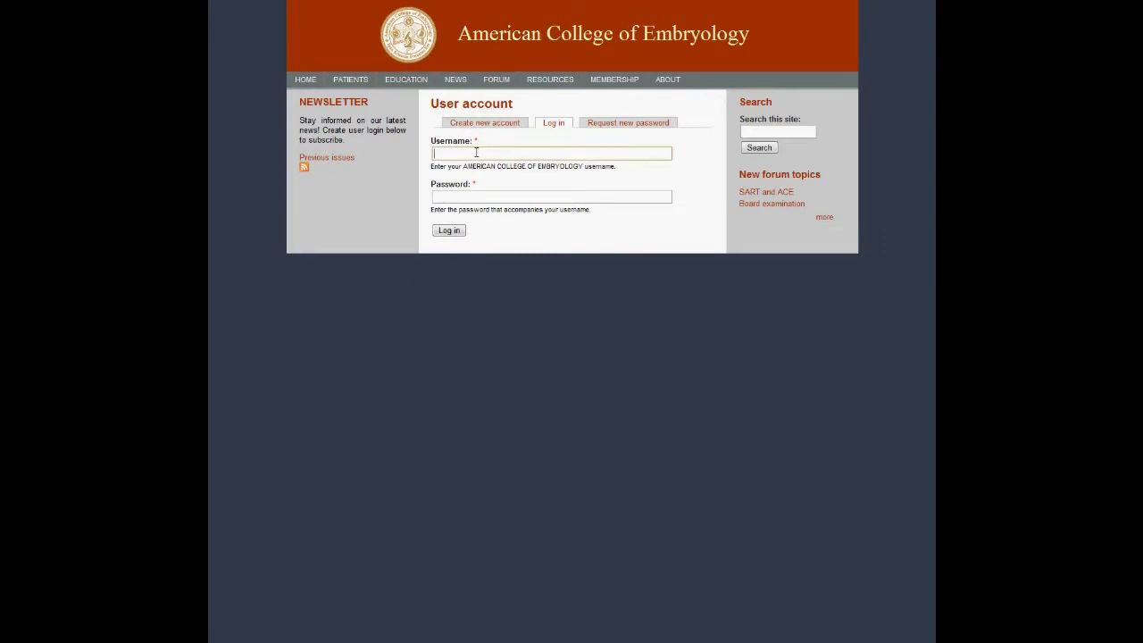
pyautogui.write('dmitri')
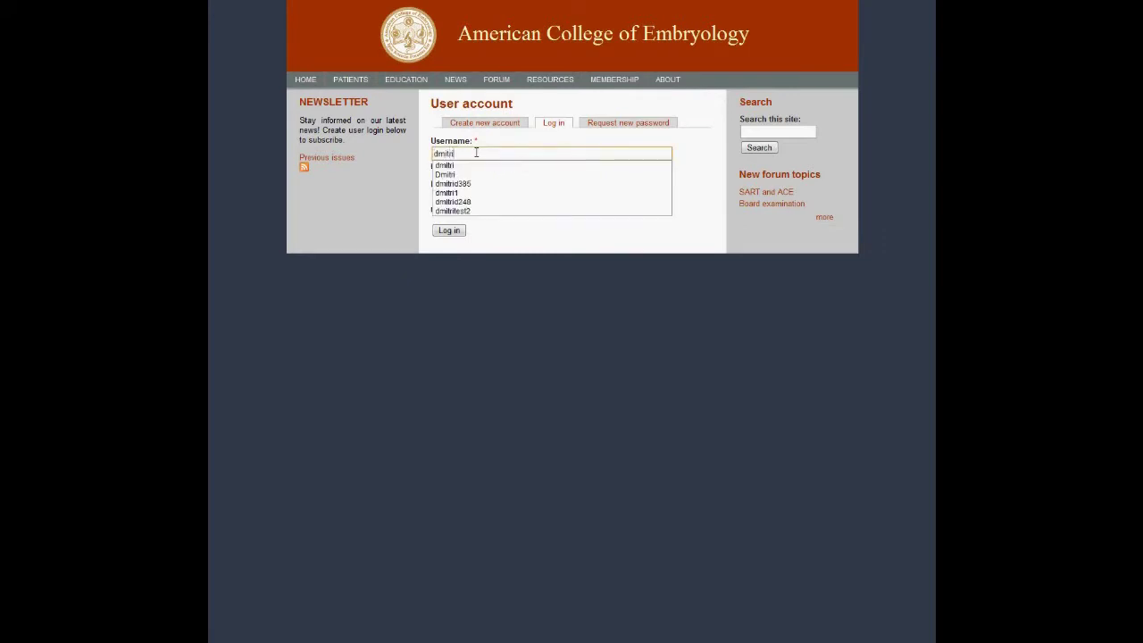
pyautogui.press('Tab')
pyautogui.write('•')
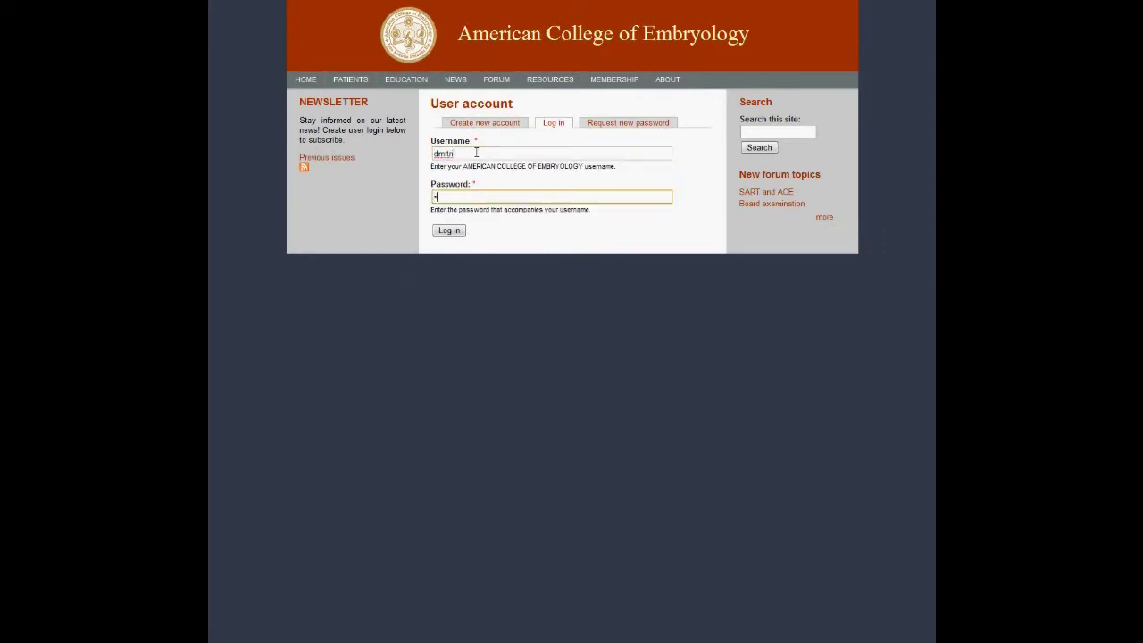
pyautogui.write('•••••••')
pyautogui.click(447, 231)
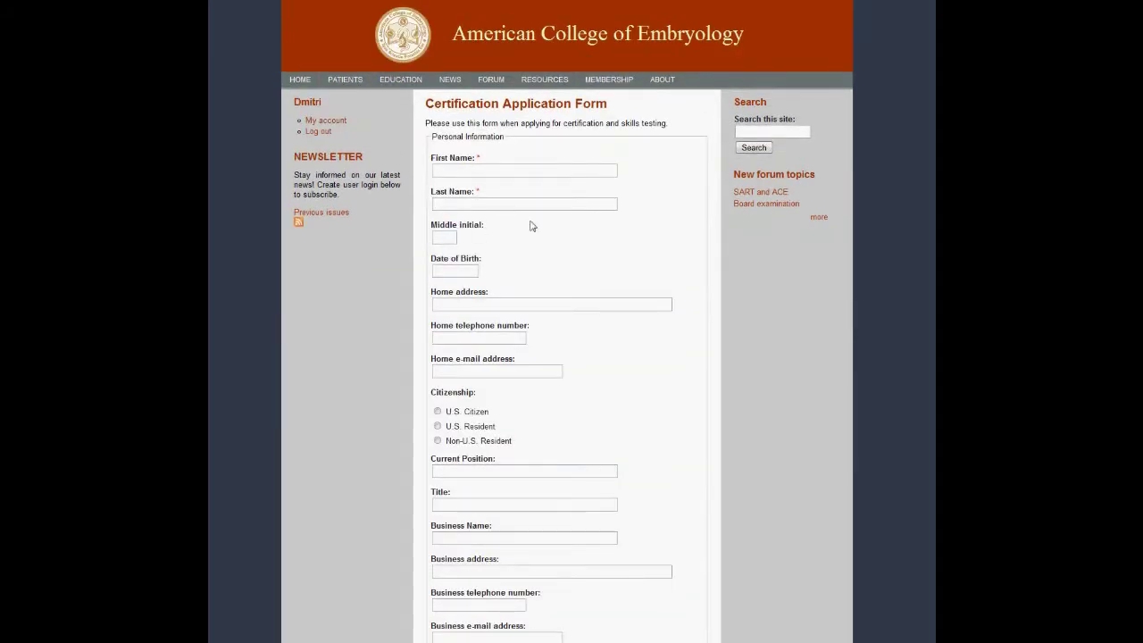
# Enter the applicant's first name on the application form
pyautogui.click(517, 172)
pyautogui.write('D')
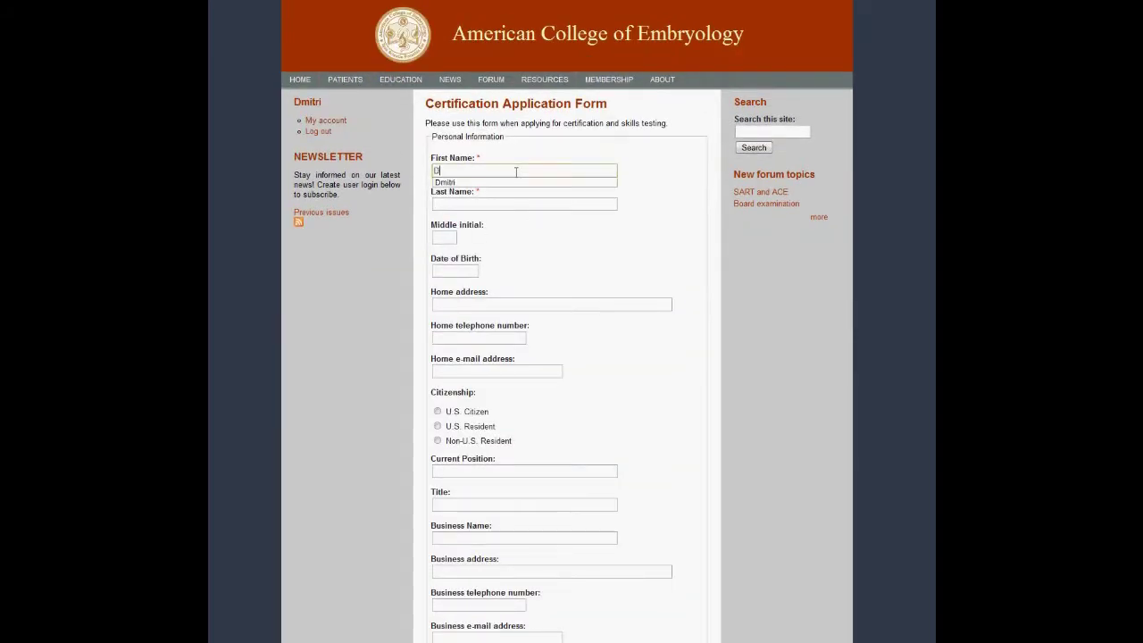
pyautogui.write('mitri')
pyautogui.press('Tab')
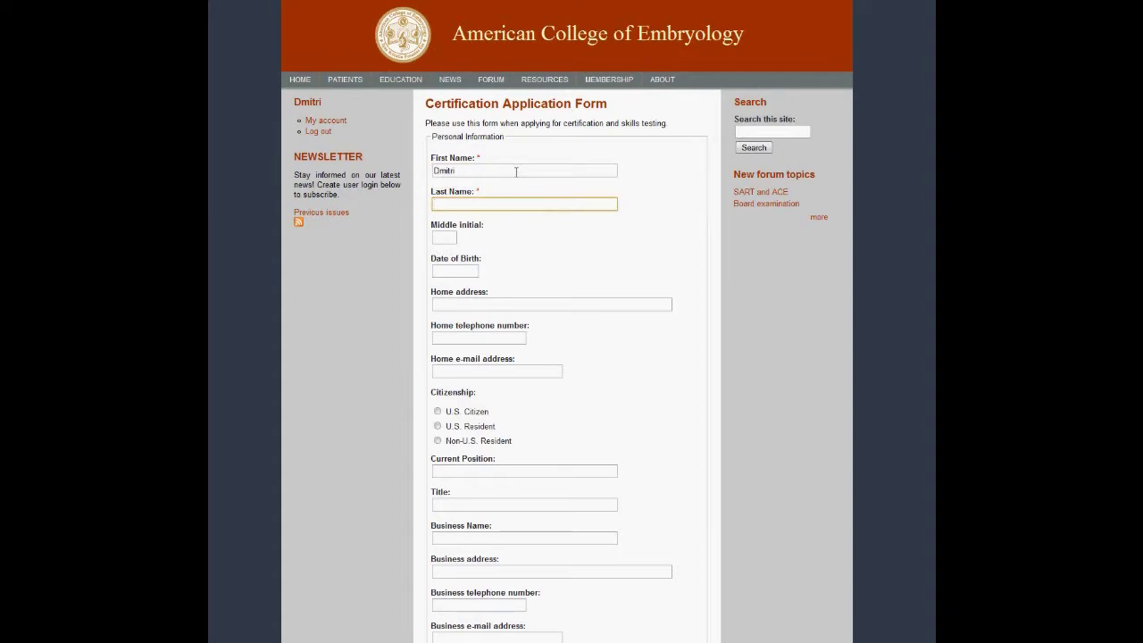
# Scroll down to the document upload section and choose a file to attach
pyautogui.scroll(-4, 517, 171)
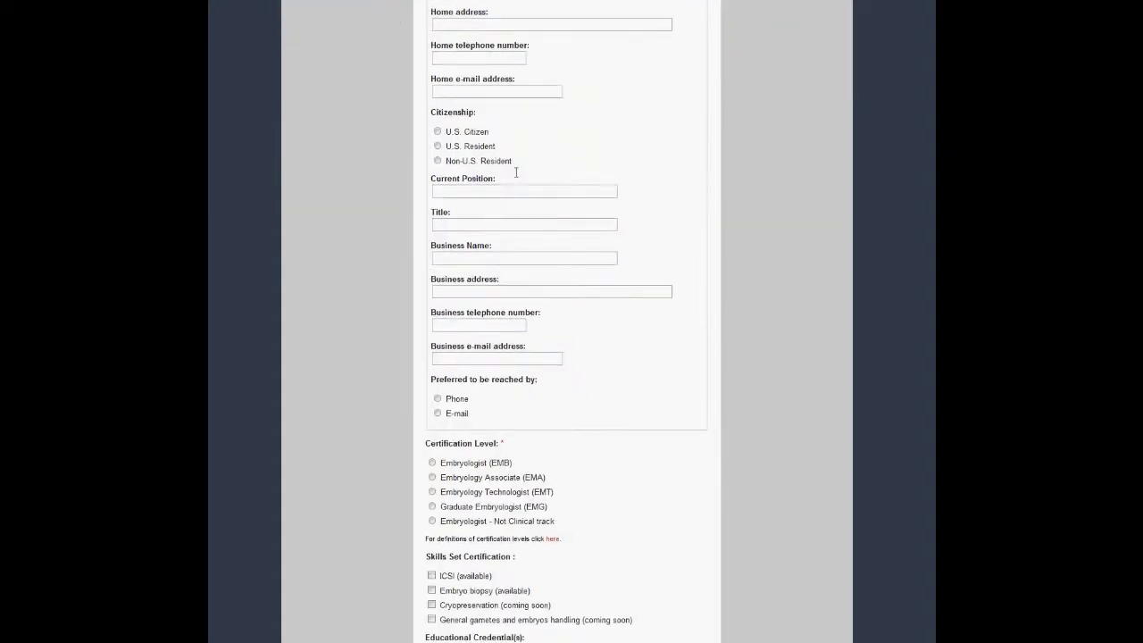
pyautogui.scroll(-4, 517, 171)
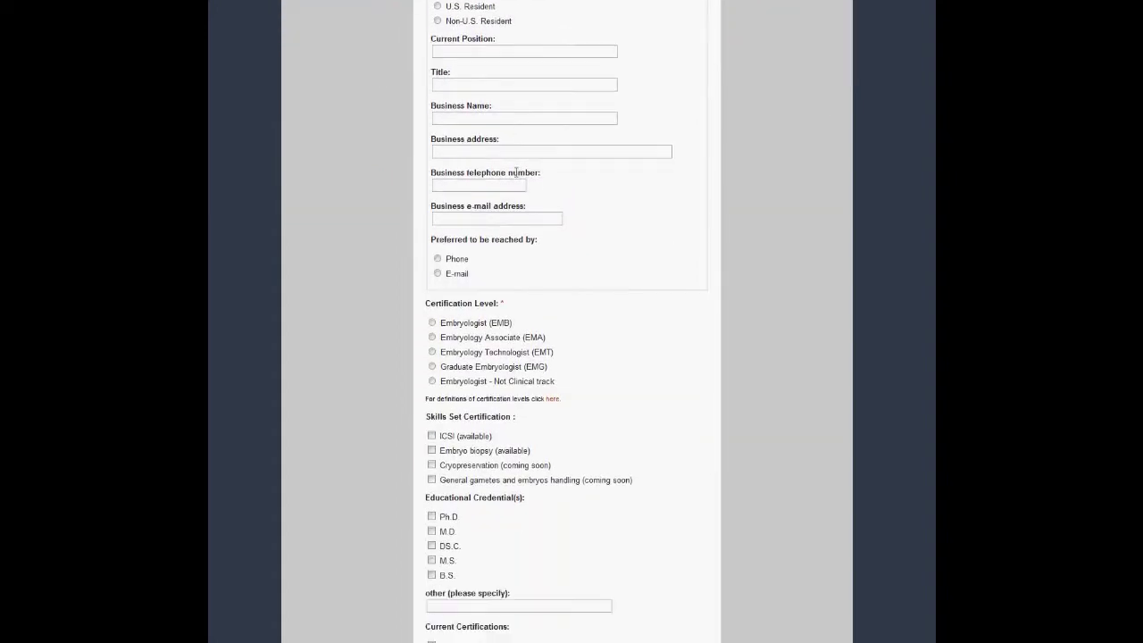
pyautogui.scroll(-4, 516, 172)
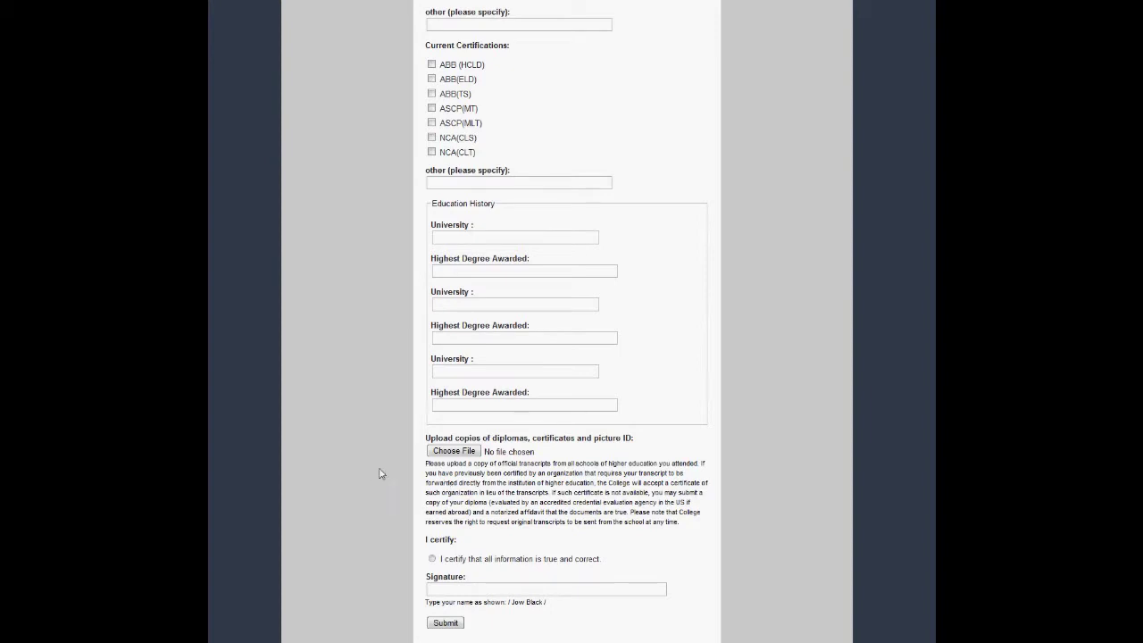
pyautogui.click(453, 452)
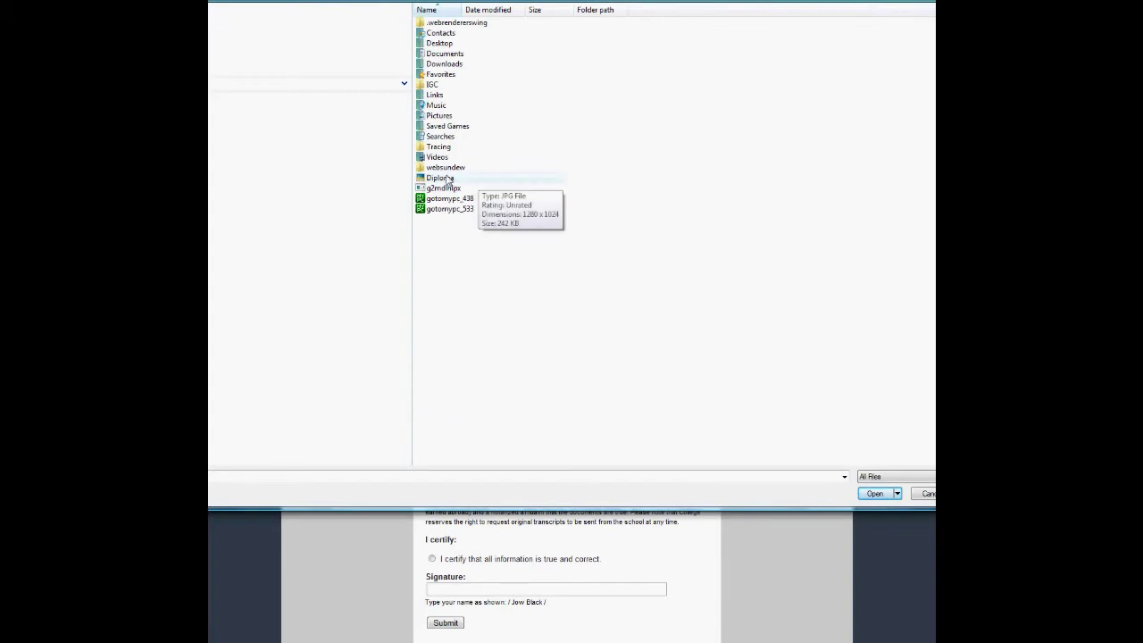
# Attach Diploma.JPG, tick the certification box, sign with the applicant's name, and submit
pyautogui.click(447, 178)
pyautogui.doubleClick(447, 179)
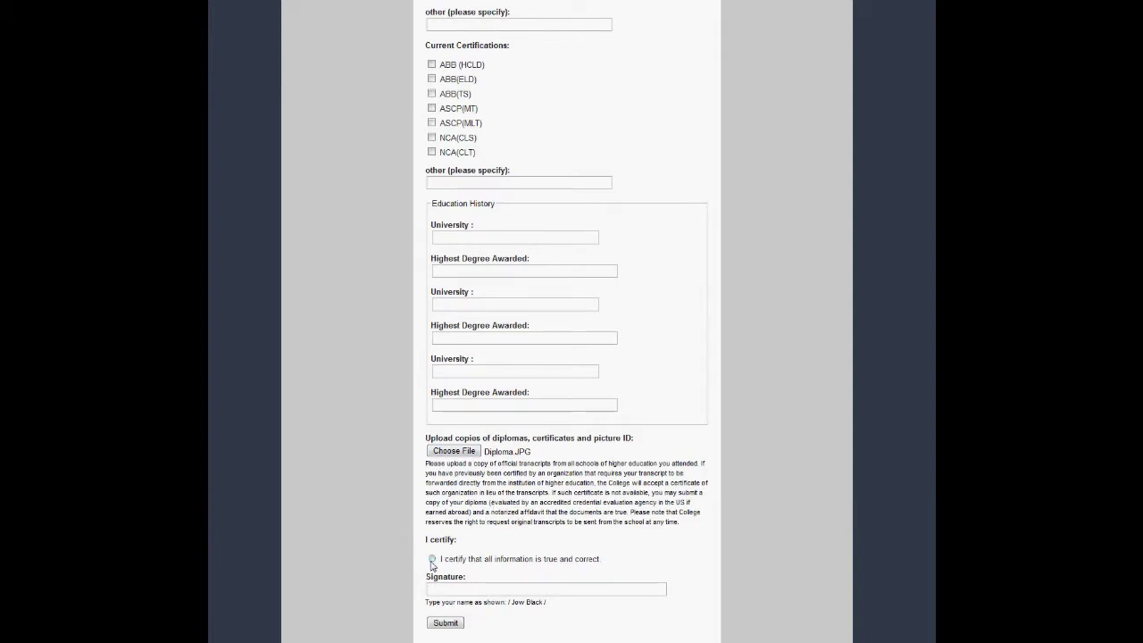
pyautogui.click(432, 560)
pyautogui.click(448, 588)
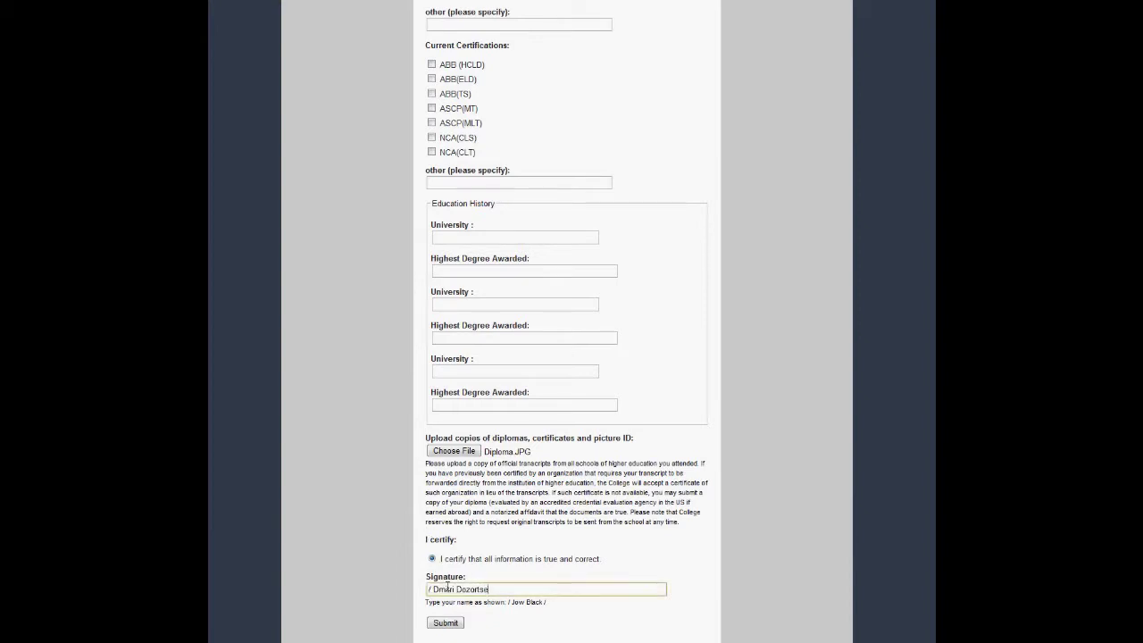
pyautogui.scroll(1, 448, 585)
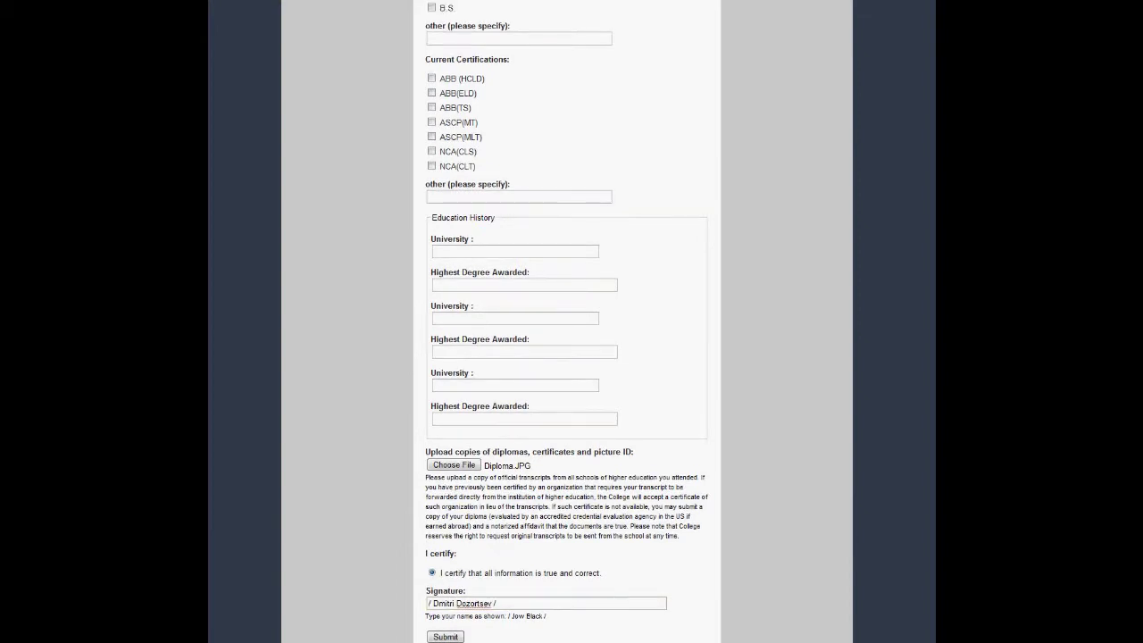
pyautogui.click(447, 634)
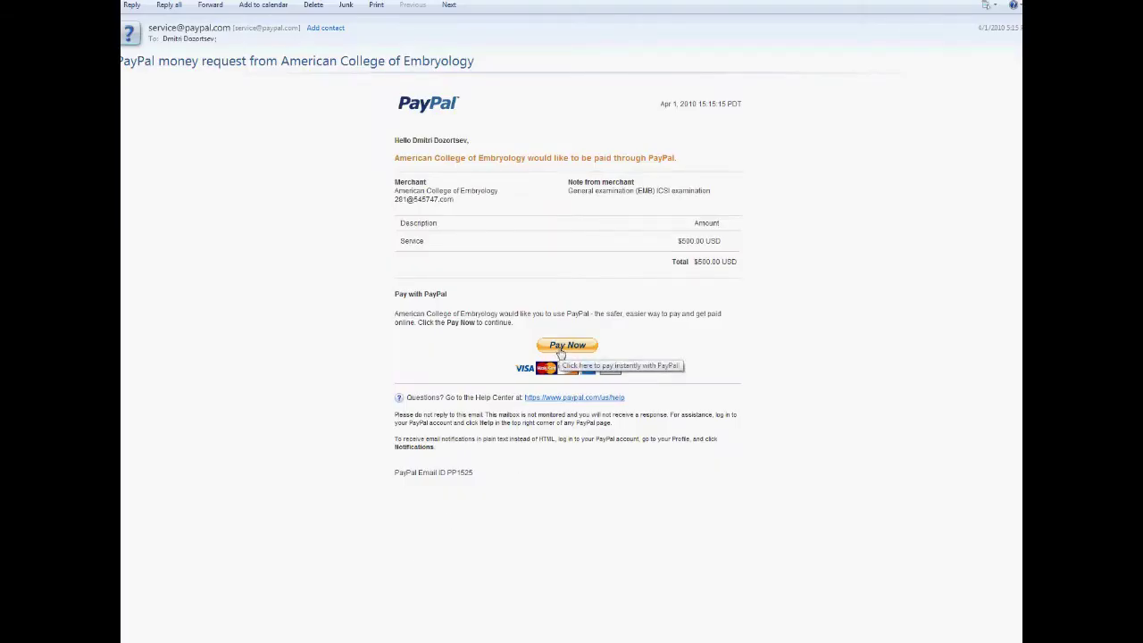
# Pay the $500.00 invoice from the PayPal email, continuing to pay by card
pyautogui.click(560, 349)
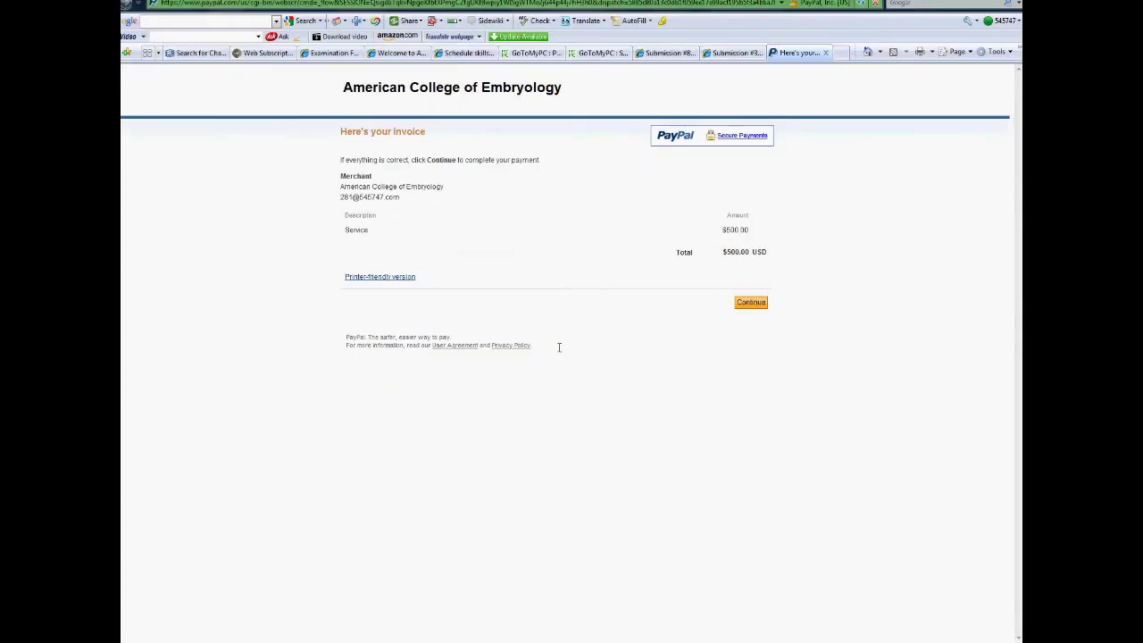
pyautogui.click(750, 302)
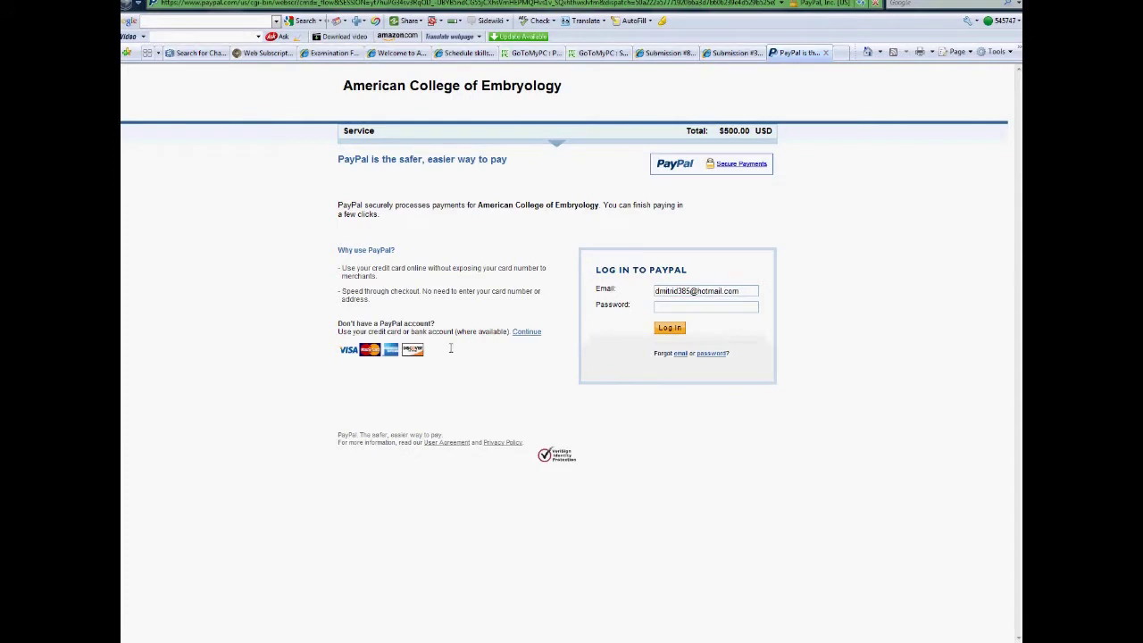
pyautogui.click(525, 333)
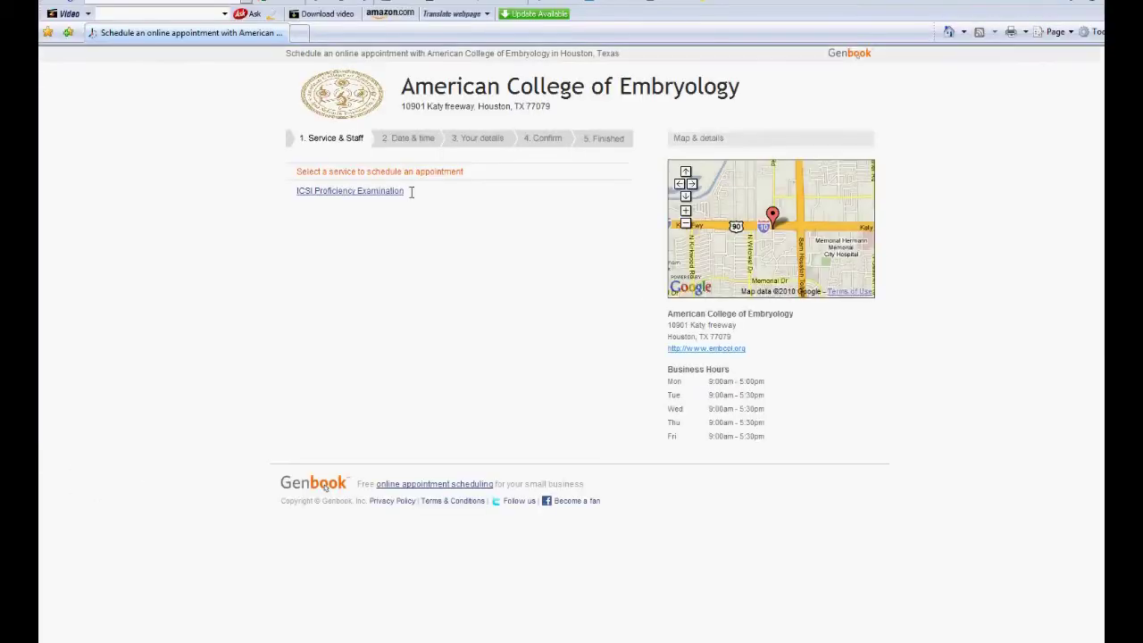
# Book the ICSI Proficiency Examination for April 16 at 2:30 pm
pyautogui.click(361, 195)
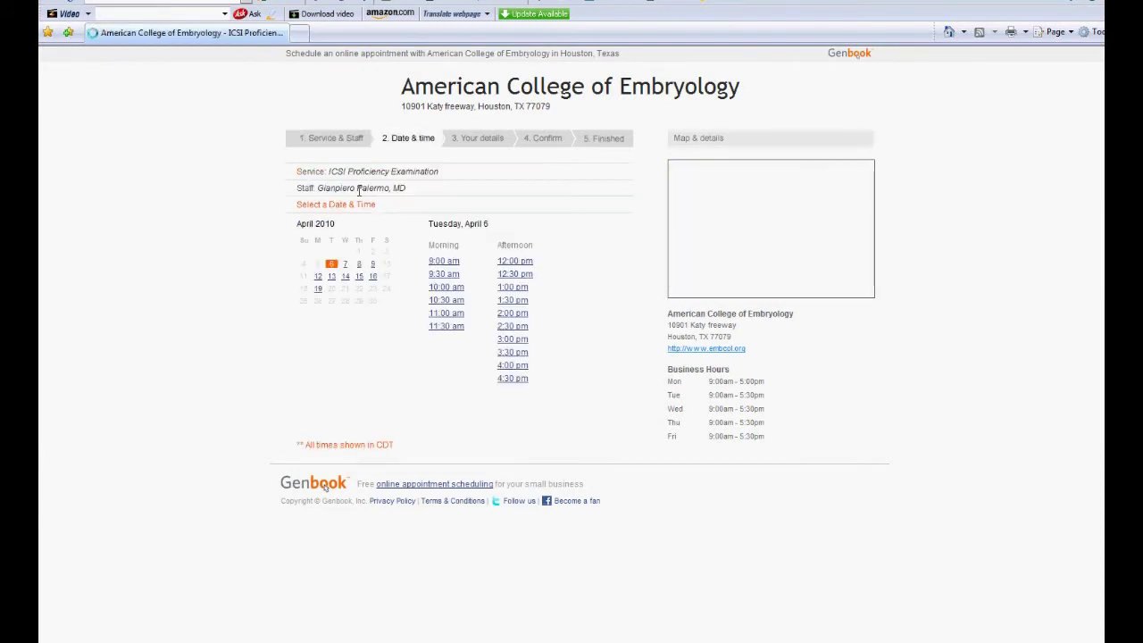
pyautogui.click(372, 276)
pyautogui.click(516, 327)
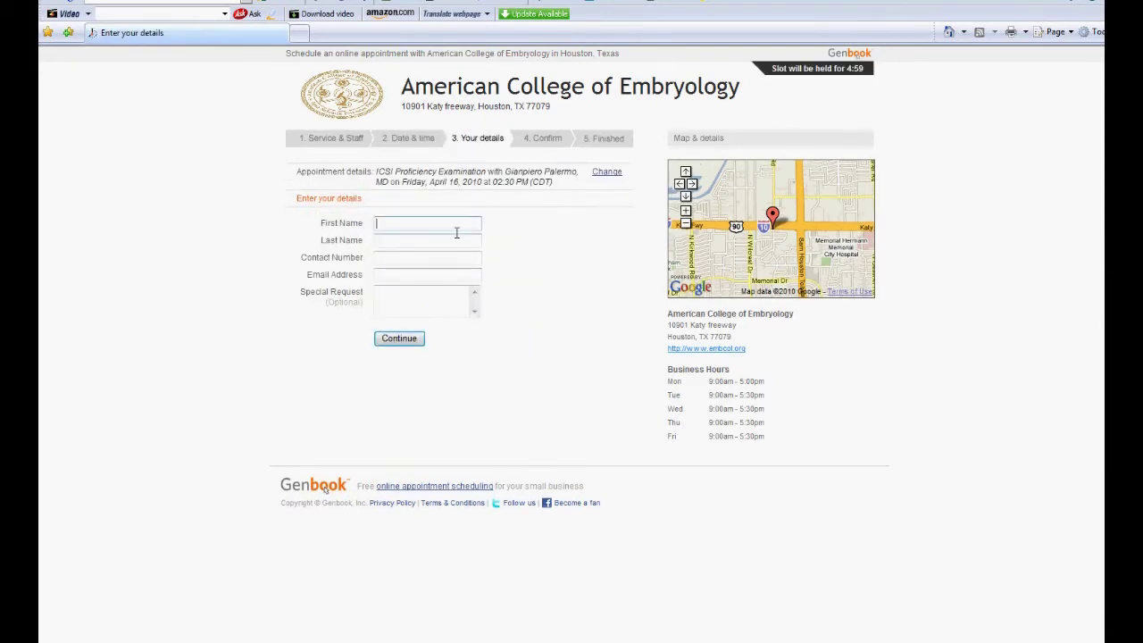
# Fill in the examinee's first name, last name and contact number, then the e-mail field
pyautogui.press('Tab')
pyautogui.click(433, 258)
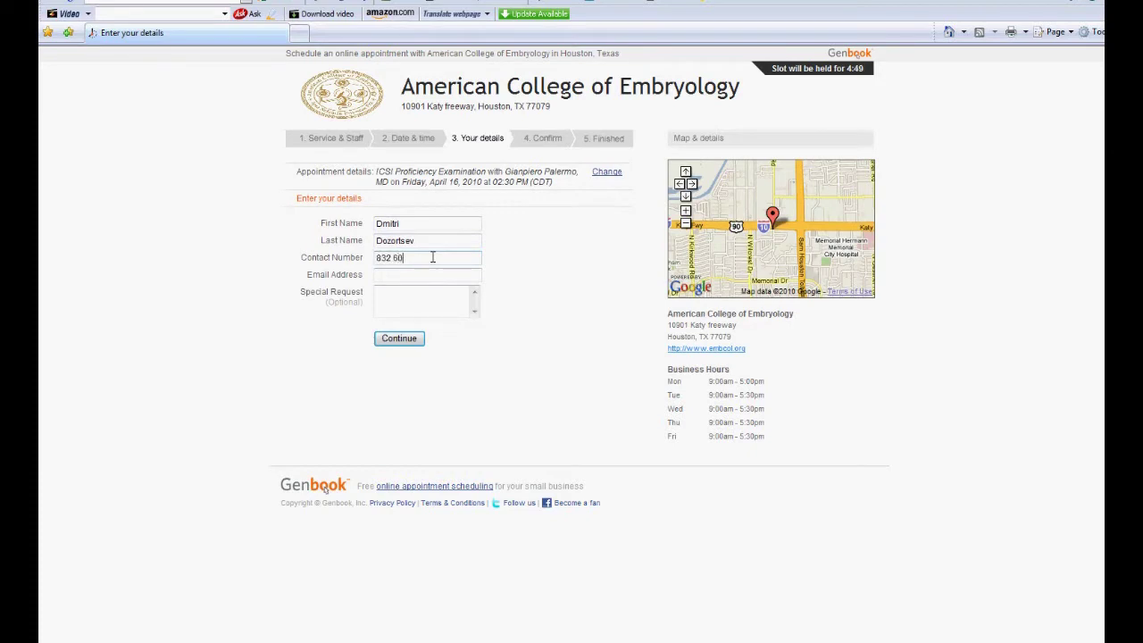
pyautogui.click(435, 275)
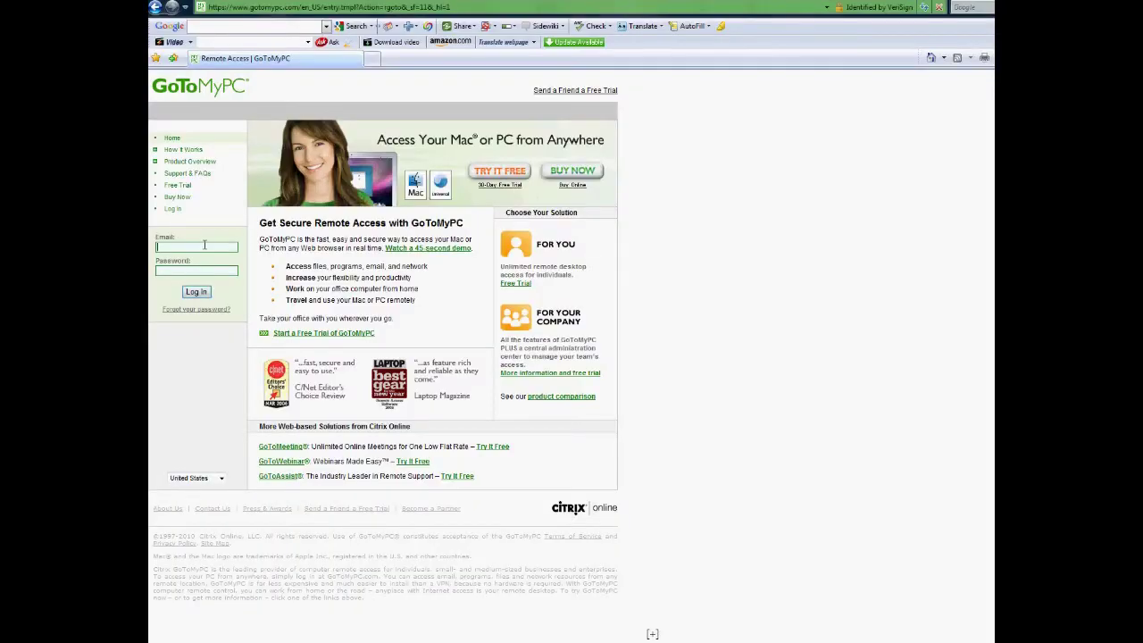
# Enter the GoToMyPC login e-mail, choose to install on this computer, and download gosetup.exe
pyautogui.click(205, 244)
pyautogui.write('examp')
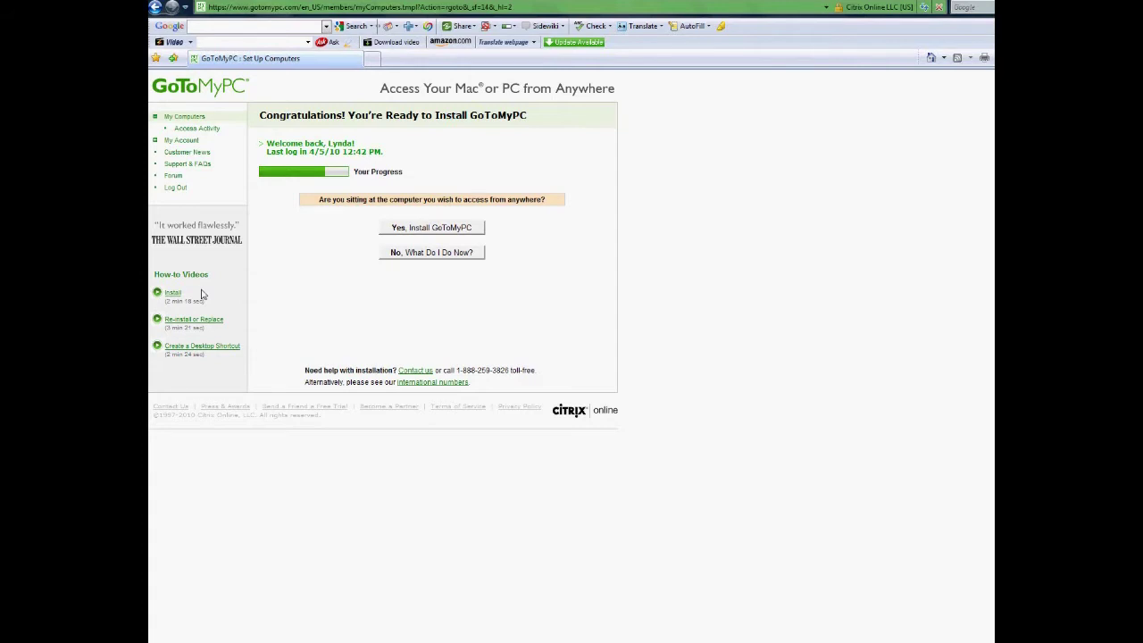
pyautogui.click(431, 226)
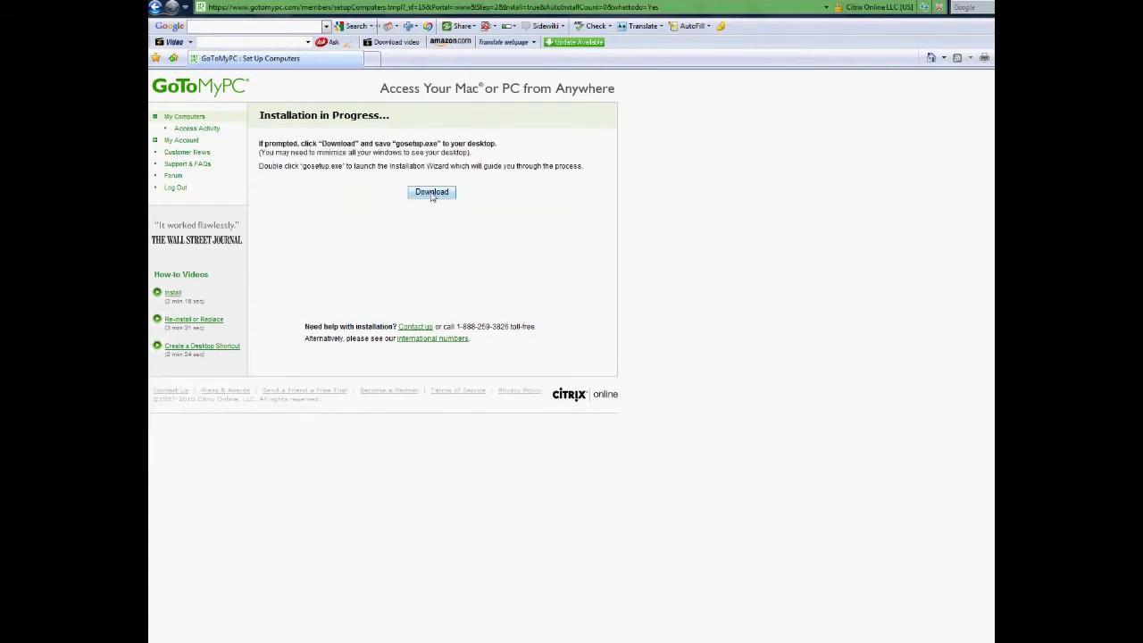
pyautogui.click(432, 193)
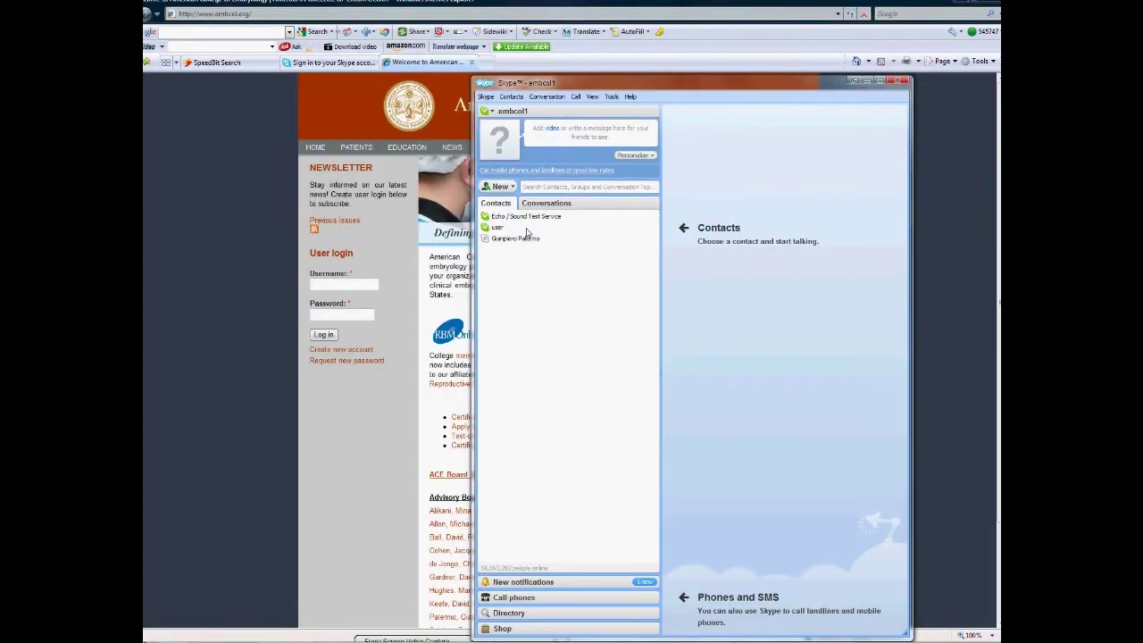
# Open the examiner's Skype conversation and start a video call
pyautogui.click(514, 239)
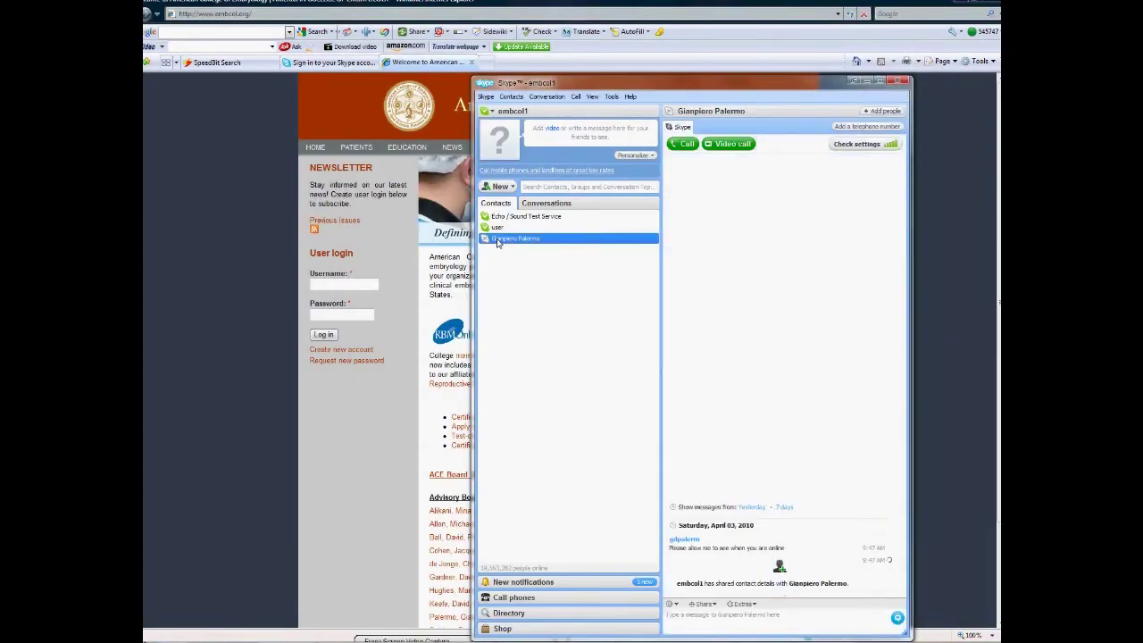
pyautogui.click(733, 145)
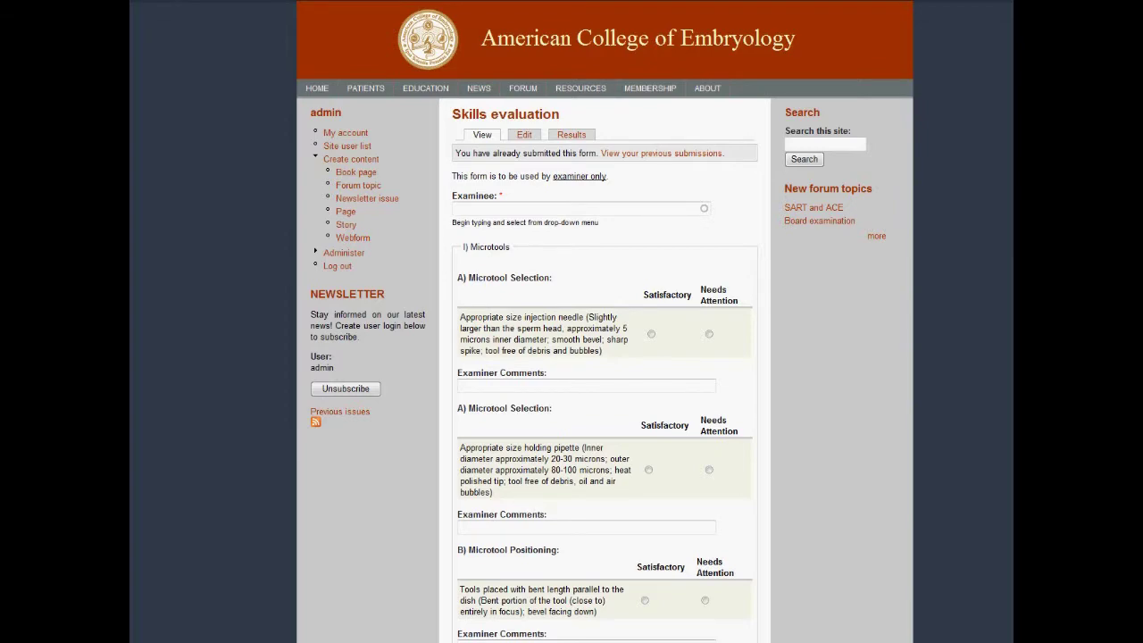
# Read through the Skills evaluation form, then log in to the exam and start it
pyautogui.scroll(-5, 605, 322)
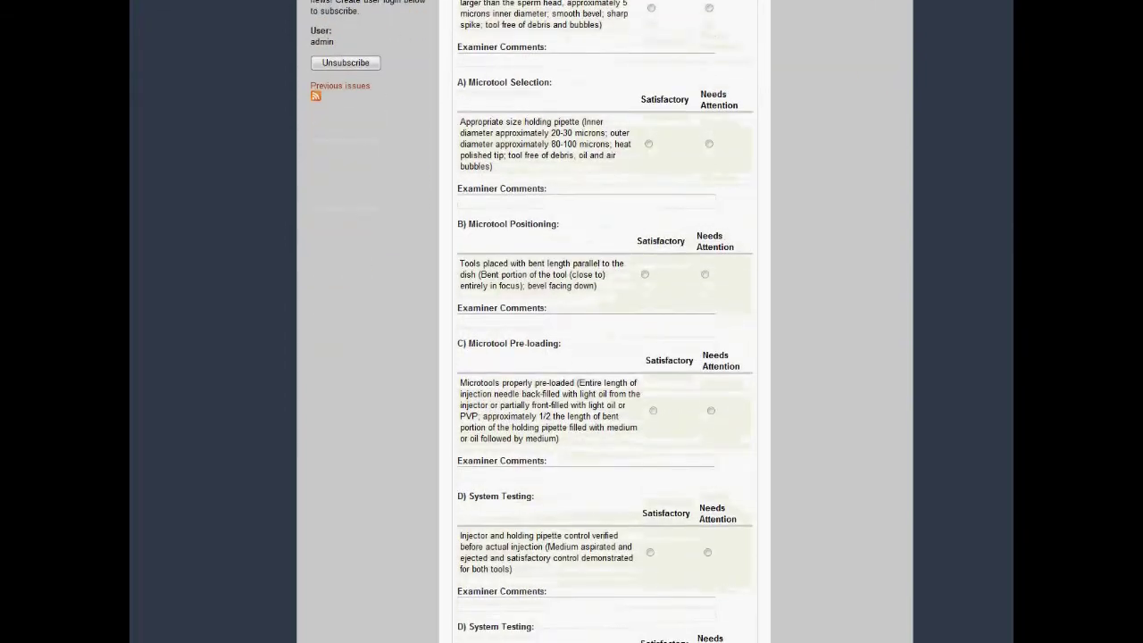
pyautogui.scroll(-8, 605, 321)
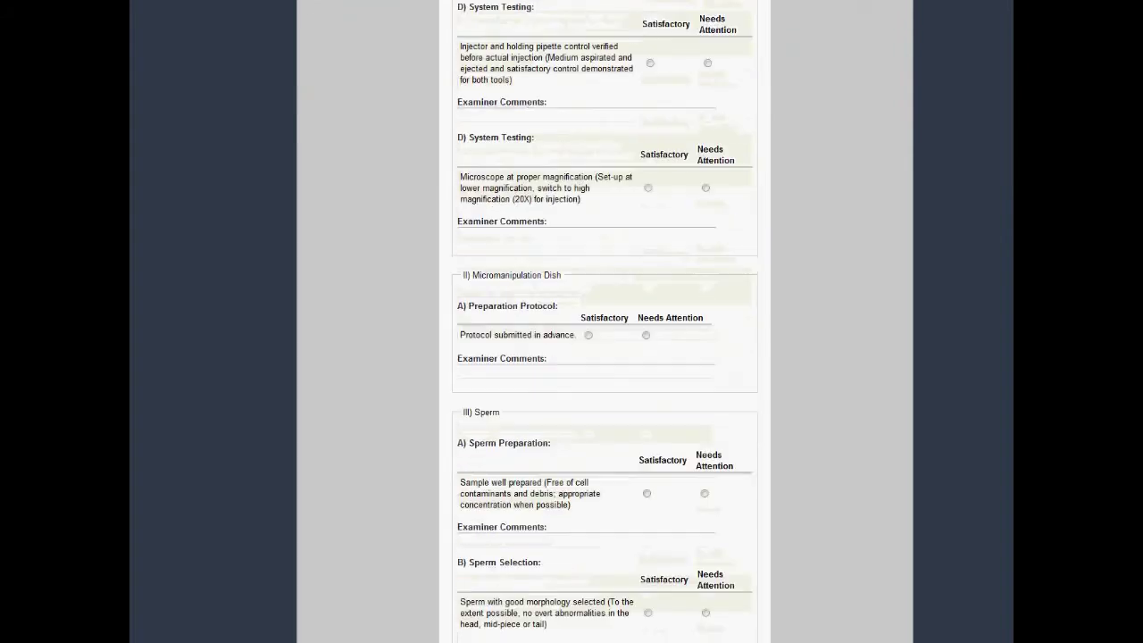
pyautogui.scroll(-5, 606, 322)
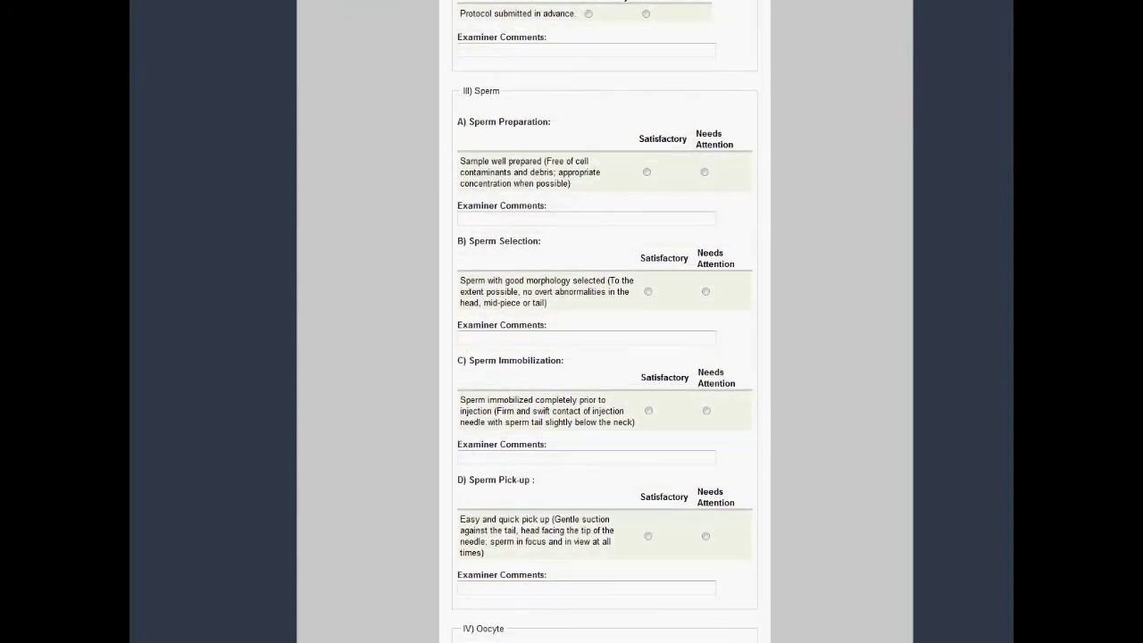
pyautogui.scroll(1, 606, 321)
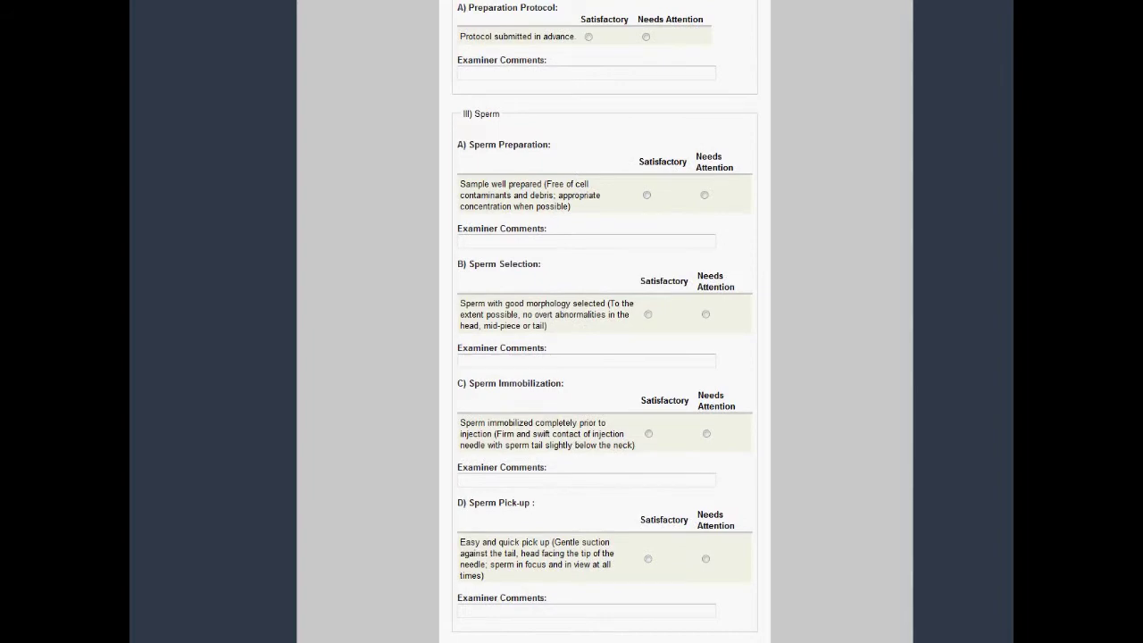
pyautogui.scroll(-10, 606, 322)
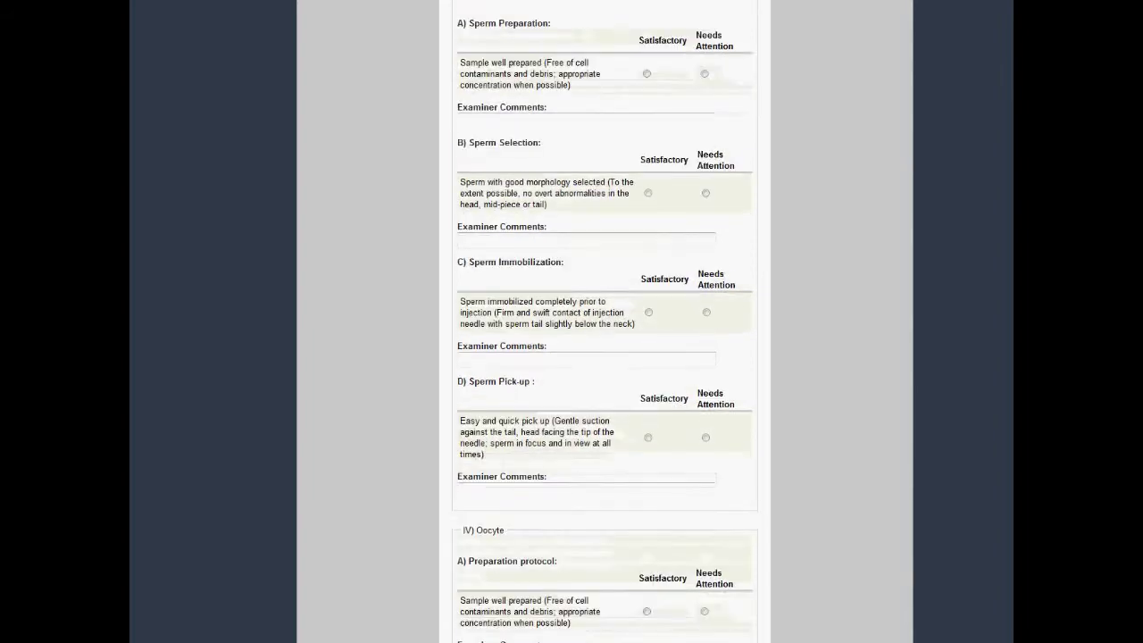
pyautogui.scroll(-15, 606, 322)
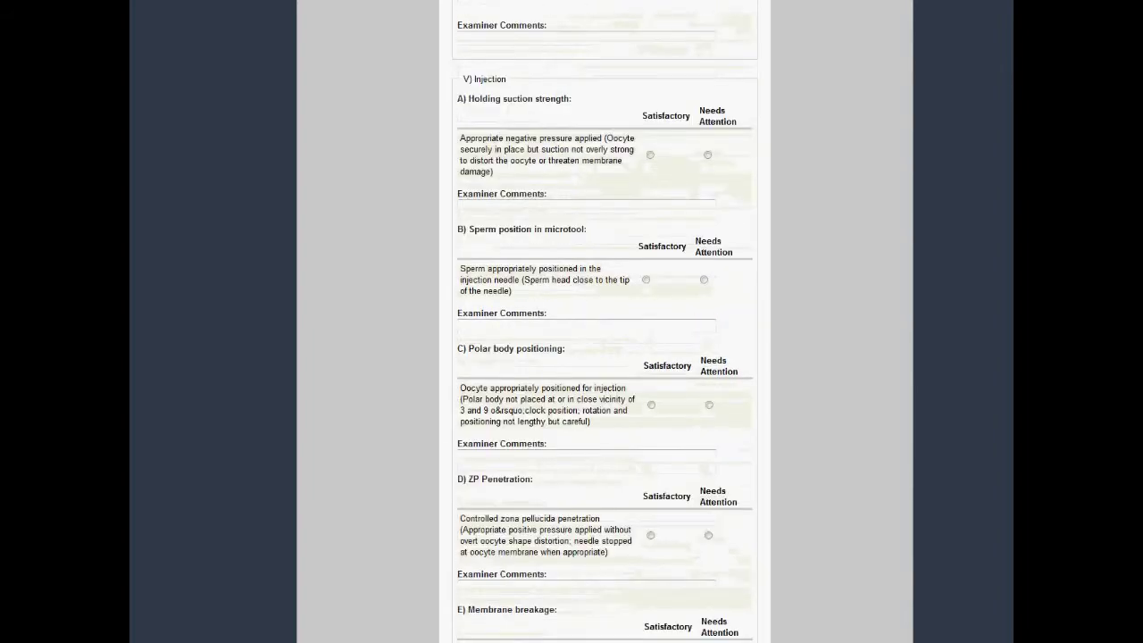
pyautogui.scroll(-10, 606, 321)
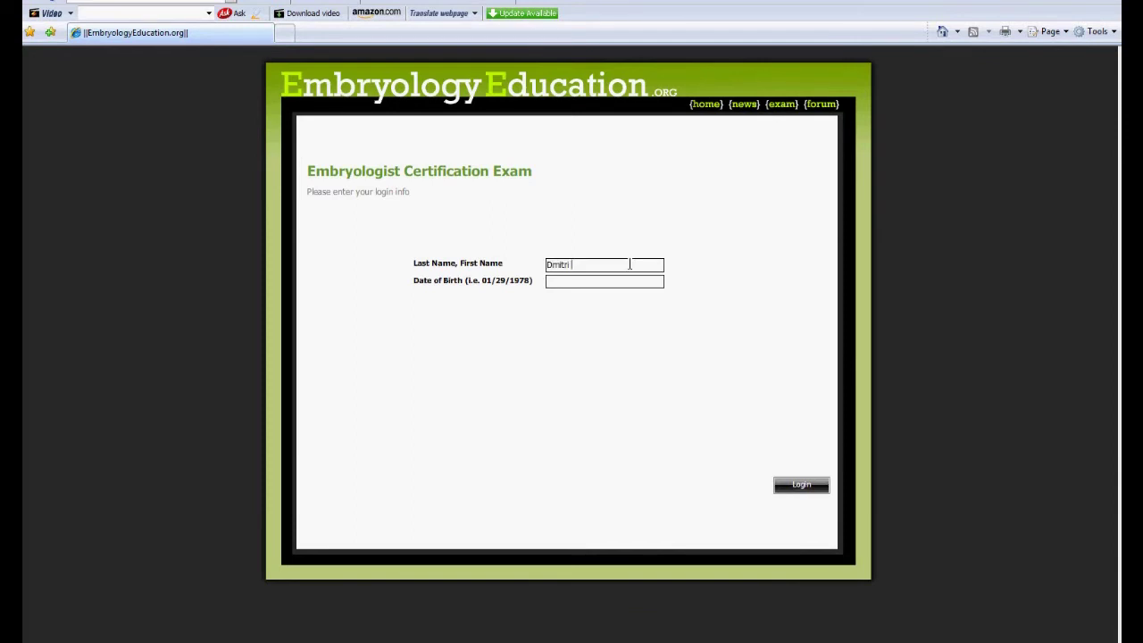
pyautogui.click(801, 485)
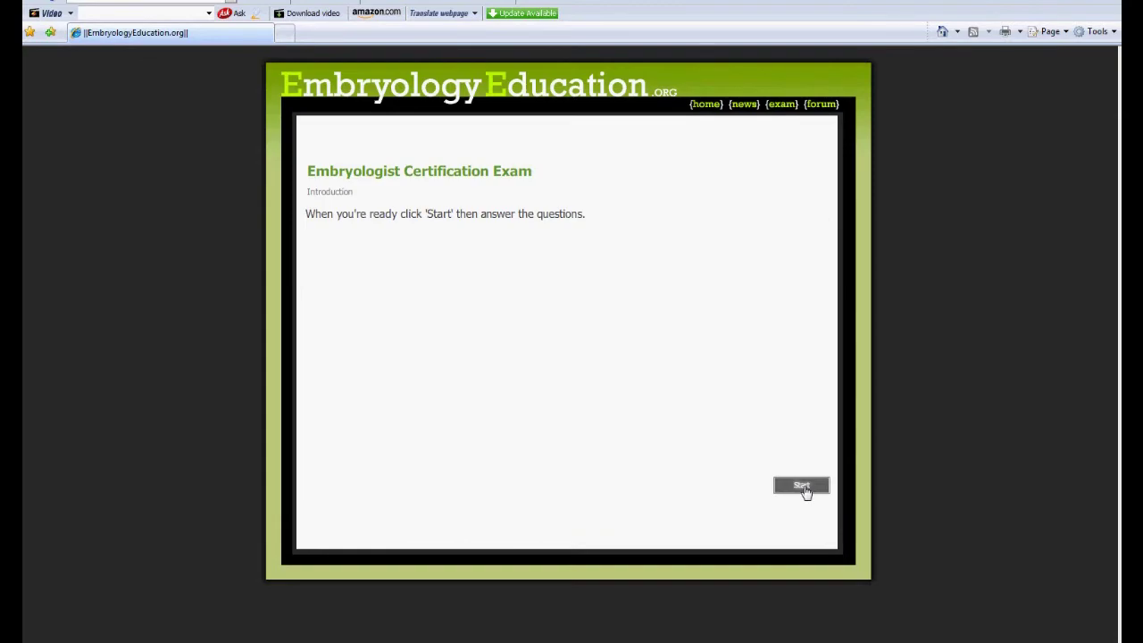
pyautogui.click(801, 485)
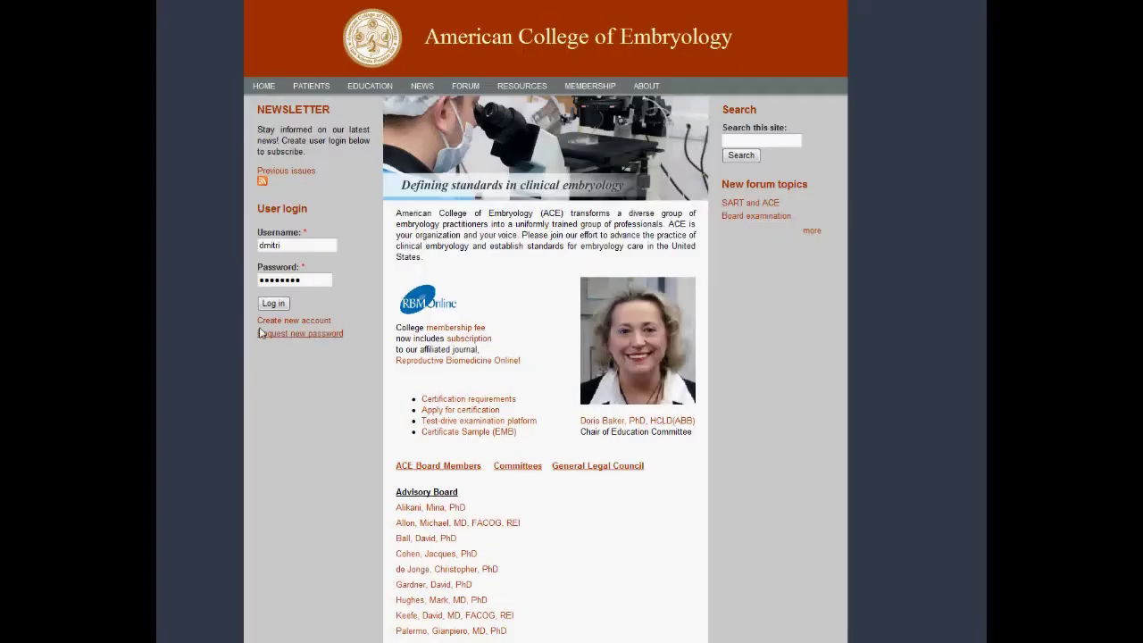
# Log in, go to My account, and open the Education Summary submission
pyautogui.click(273, 304)
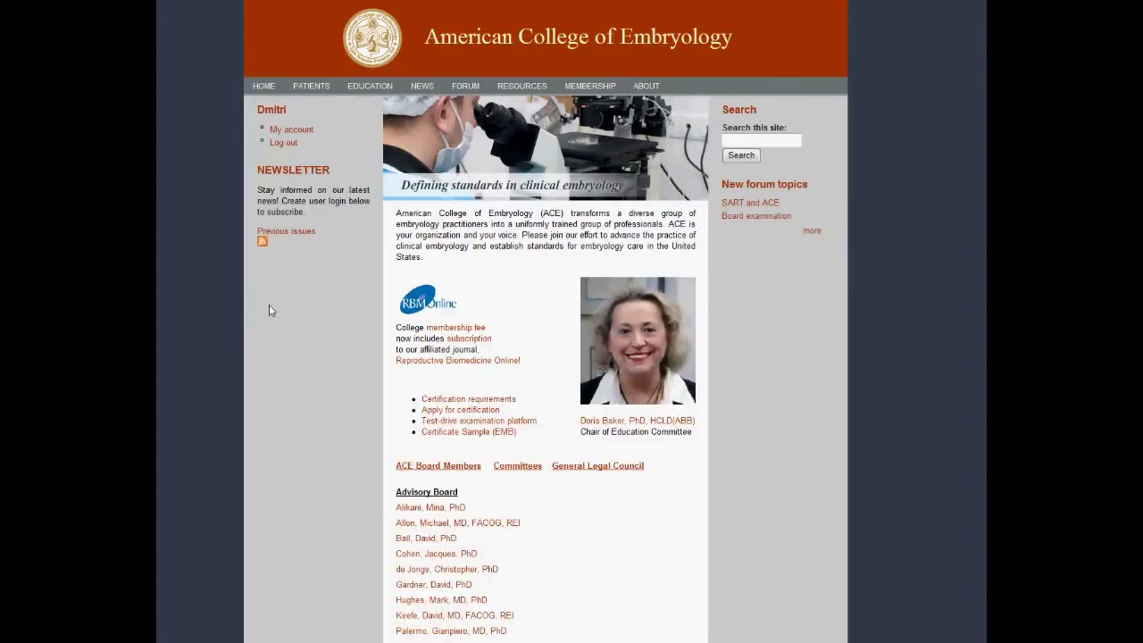
pyautogui.click(285, 132)
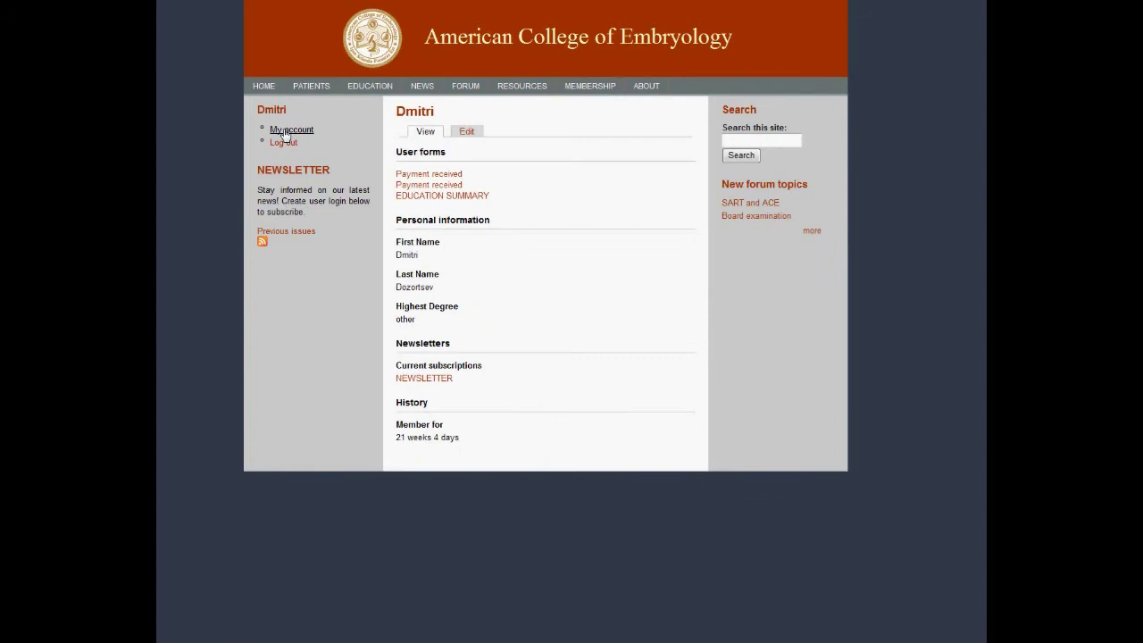
pyautogui.click(432, 196)
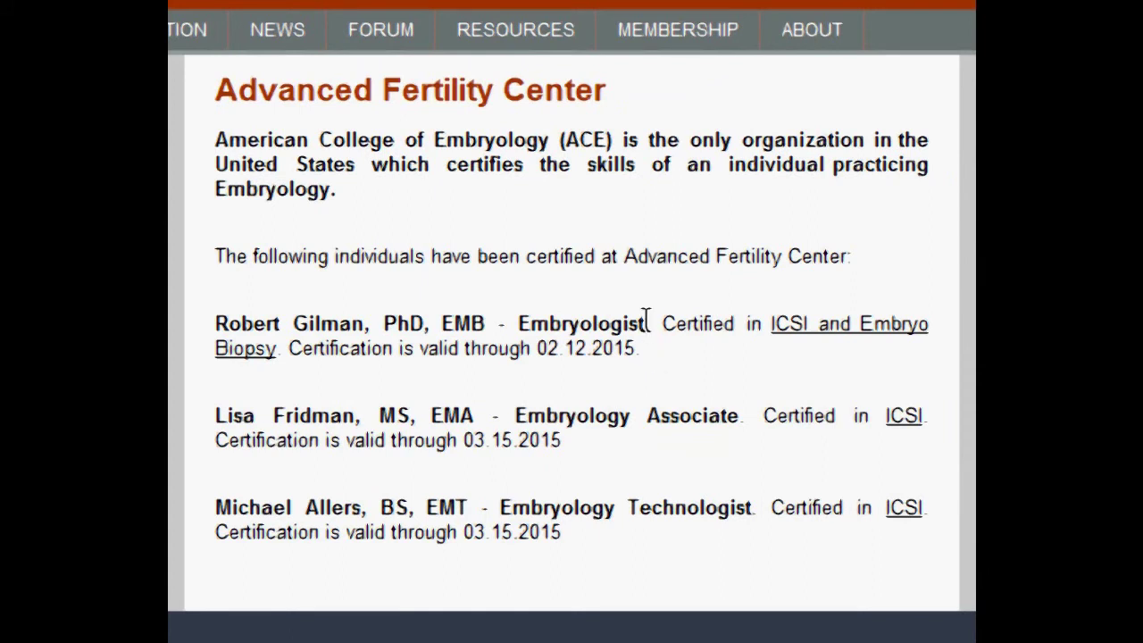
# Highlight the first certified person's title and their ICSI and Embryo Biopsy certification valid through 02.12.2015
pyautogui.moveTo(647, 319); pyautogui.dragTo(213, 318)
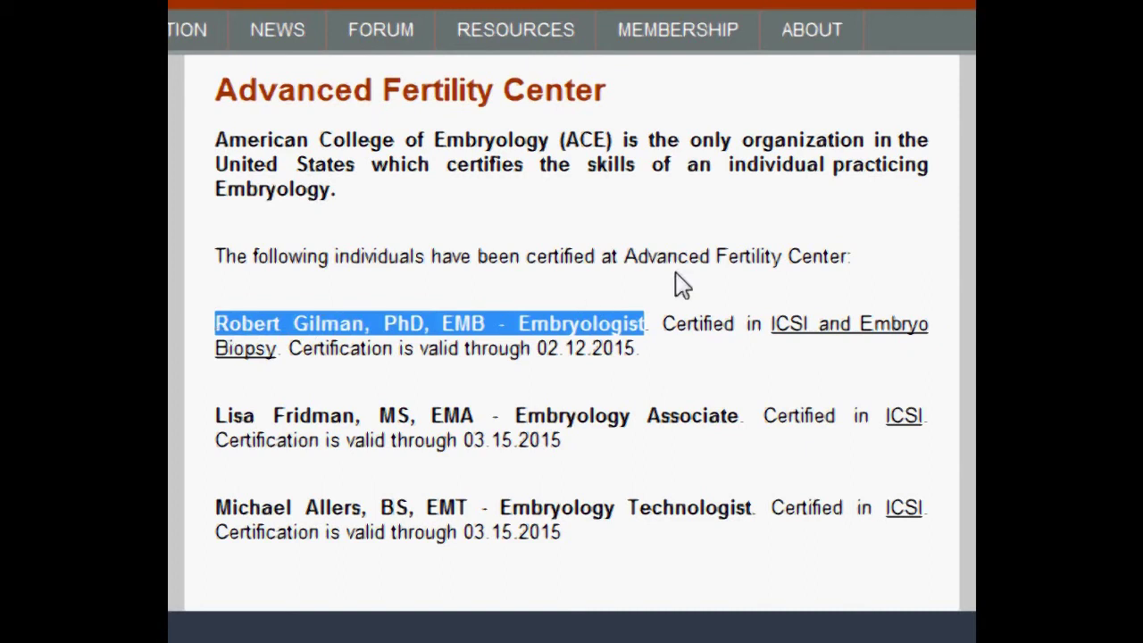
pyautogui.moveTo(661, 323); pyautogui.dragTo(784, 351)
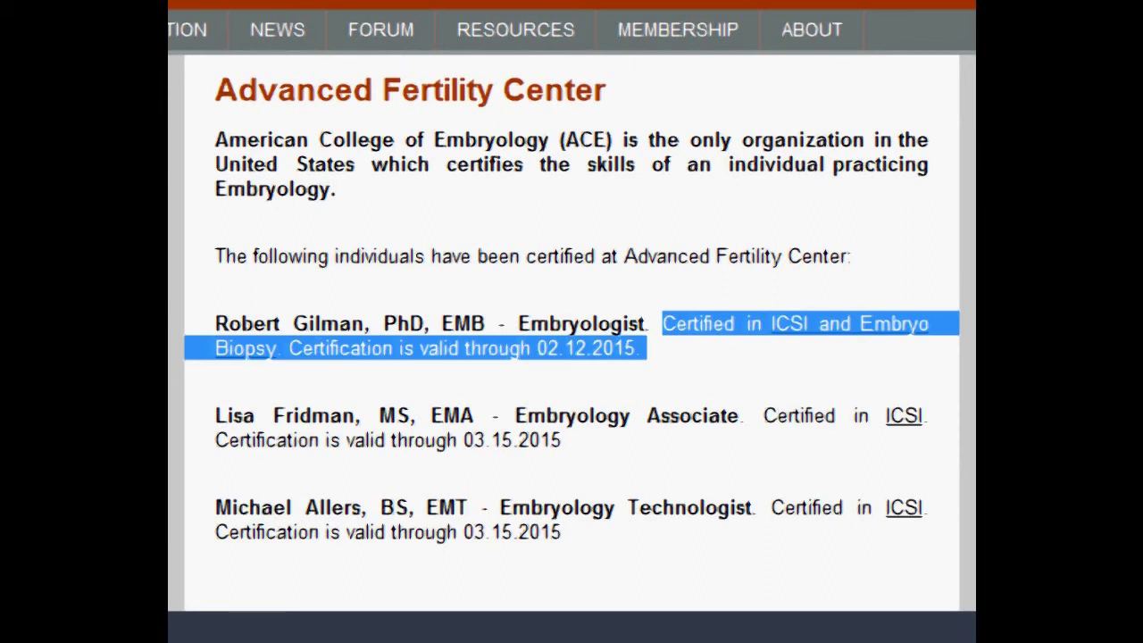
pyautogui.hotkey('alt', 'Tab')
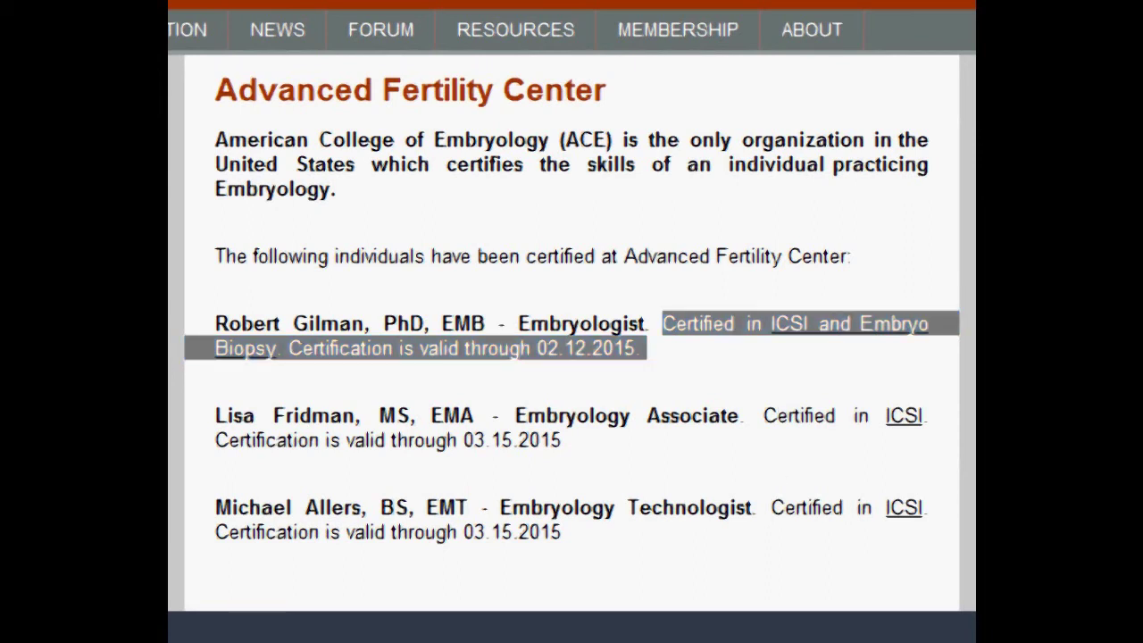